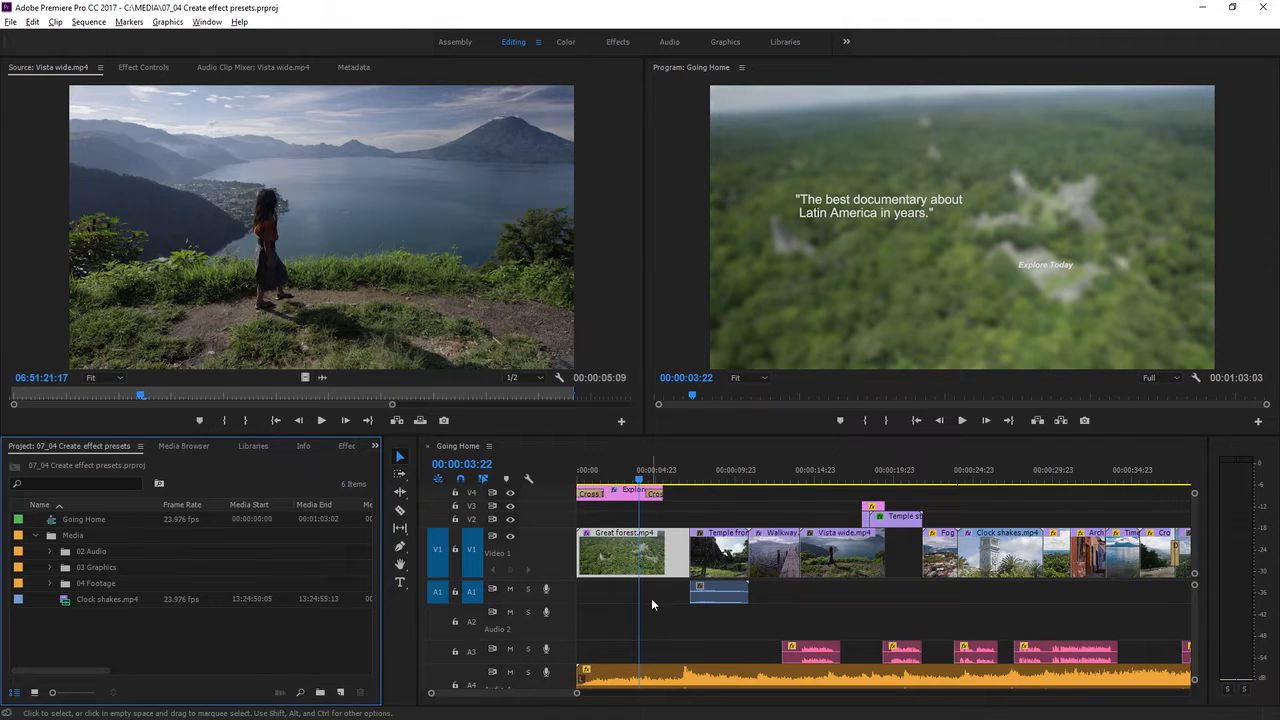
Step: Set the Gaussian Blur blurriness of the Great forest.mp4 clip on V1 to 40
{"action": "left_click", "coordinate": [612, 556]}
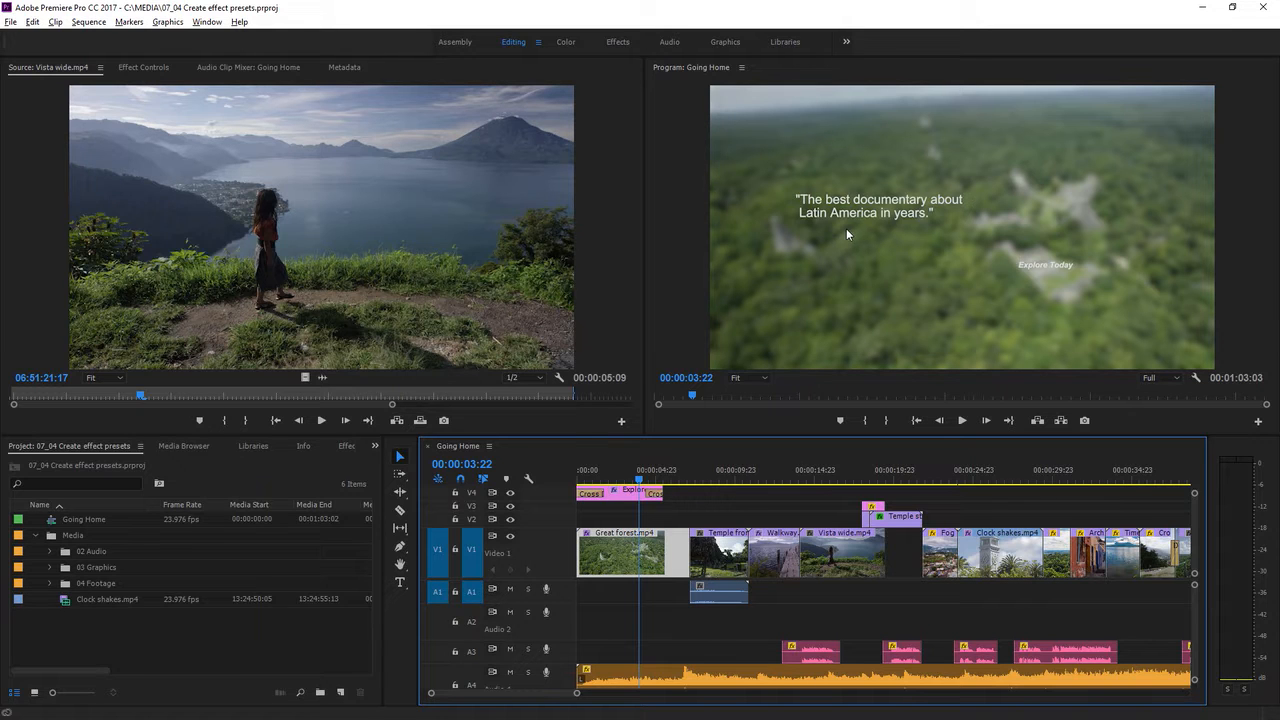
{"action": "left_click", "coordinate": [134, 67]}
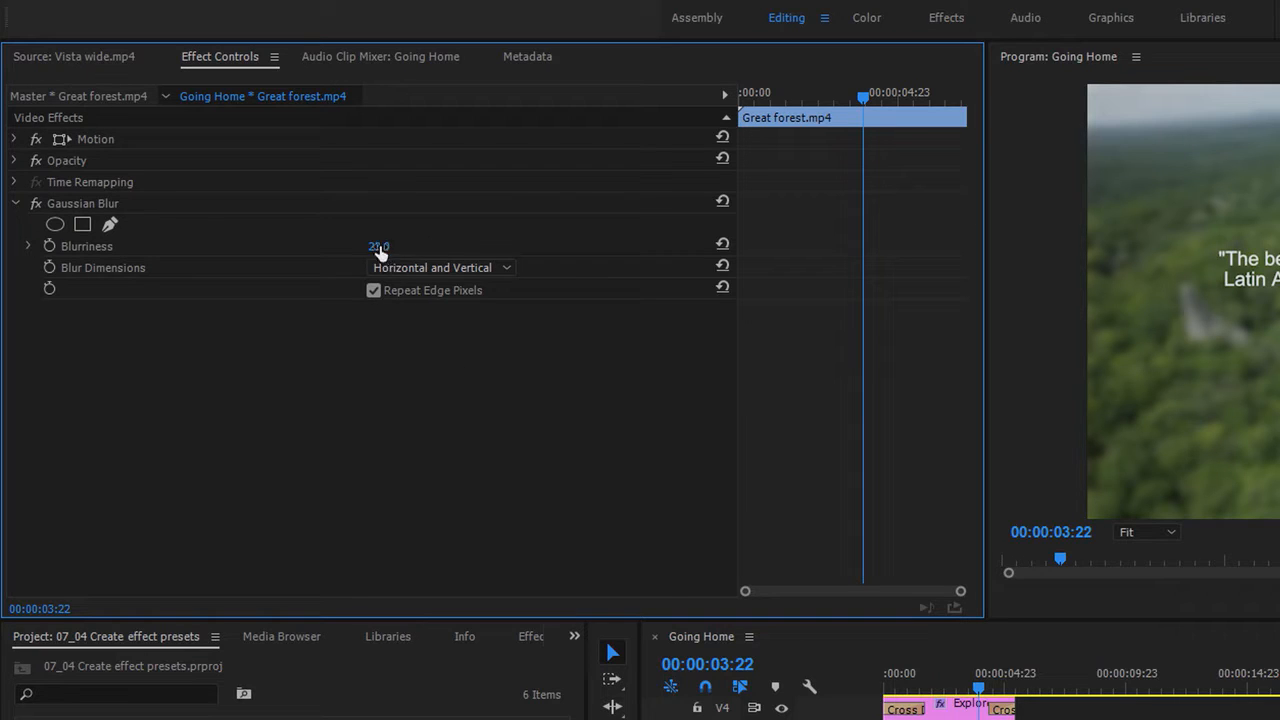
{"action": "left_click", "coordinate": [378, 247]}
{"action": "type", "text": "40"}
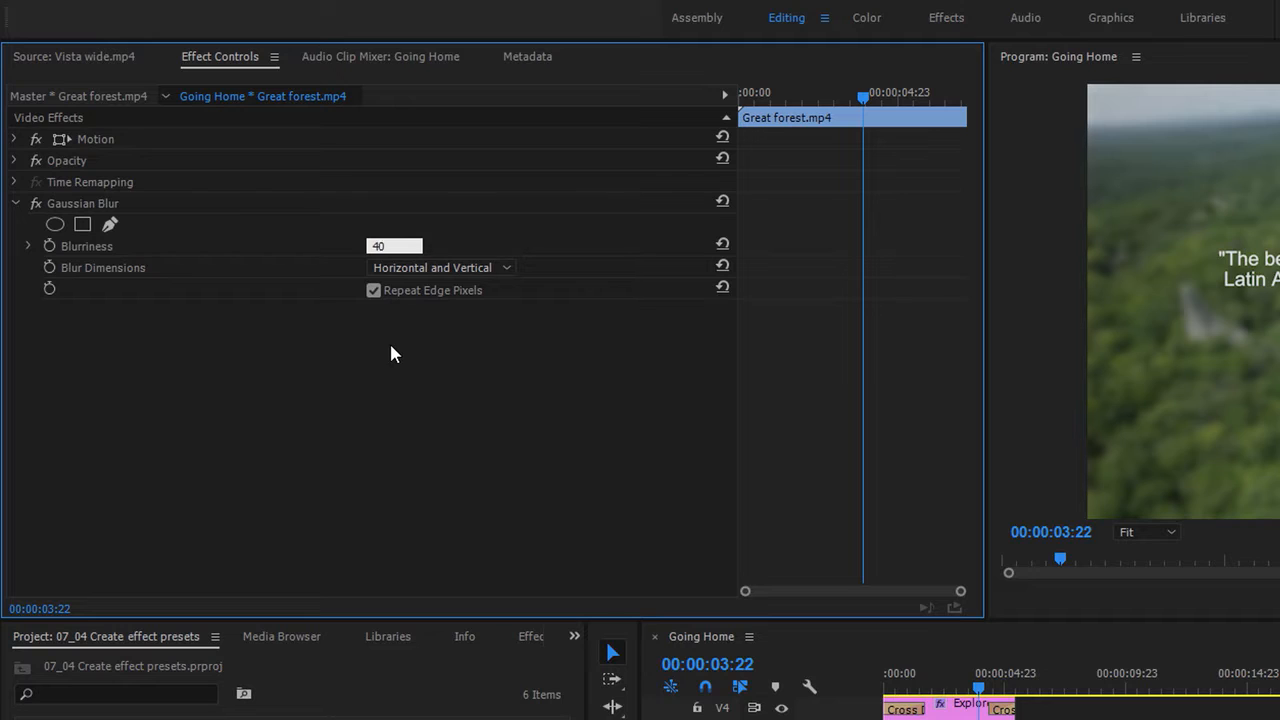
{"action": "key", "text": "Return"}
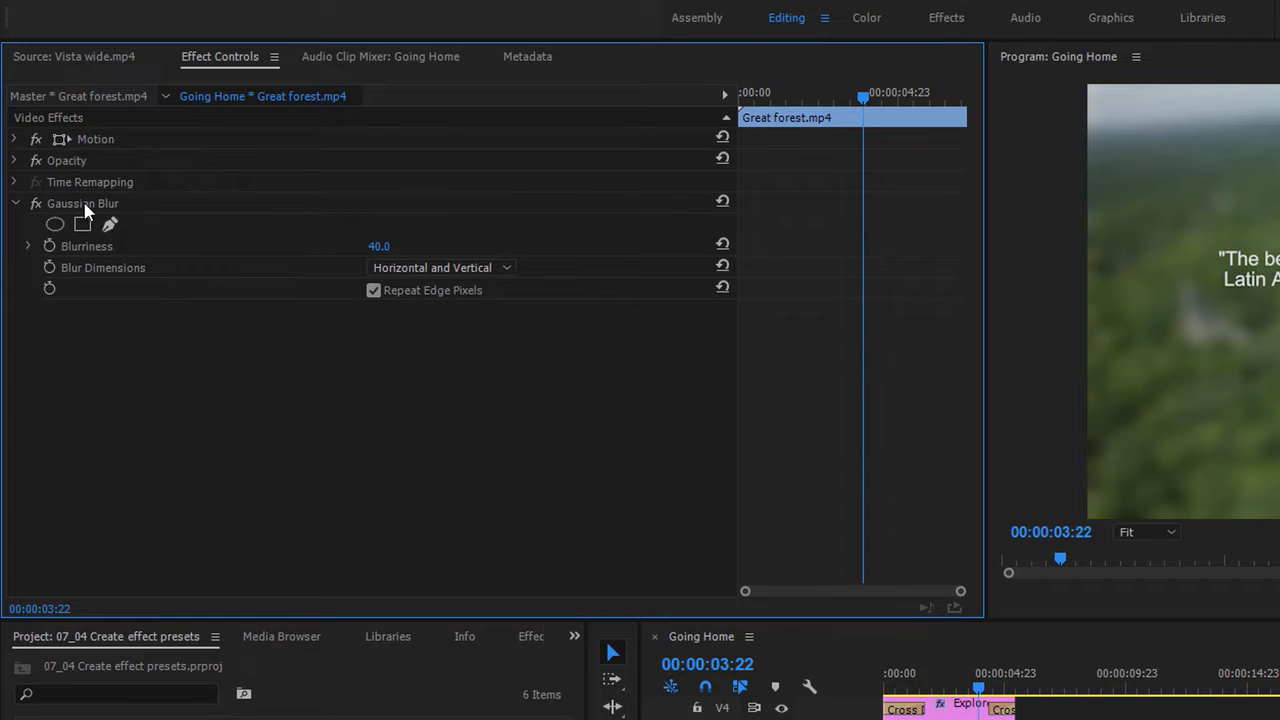
Step: Save the clip's Gaussian Blur as an effect preset named "First Blur", keeping the Scale type
{"action": "right_click", "coordinate": [125, 213]}
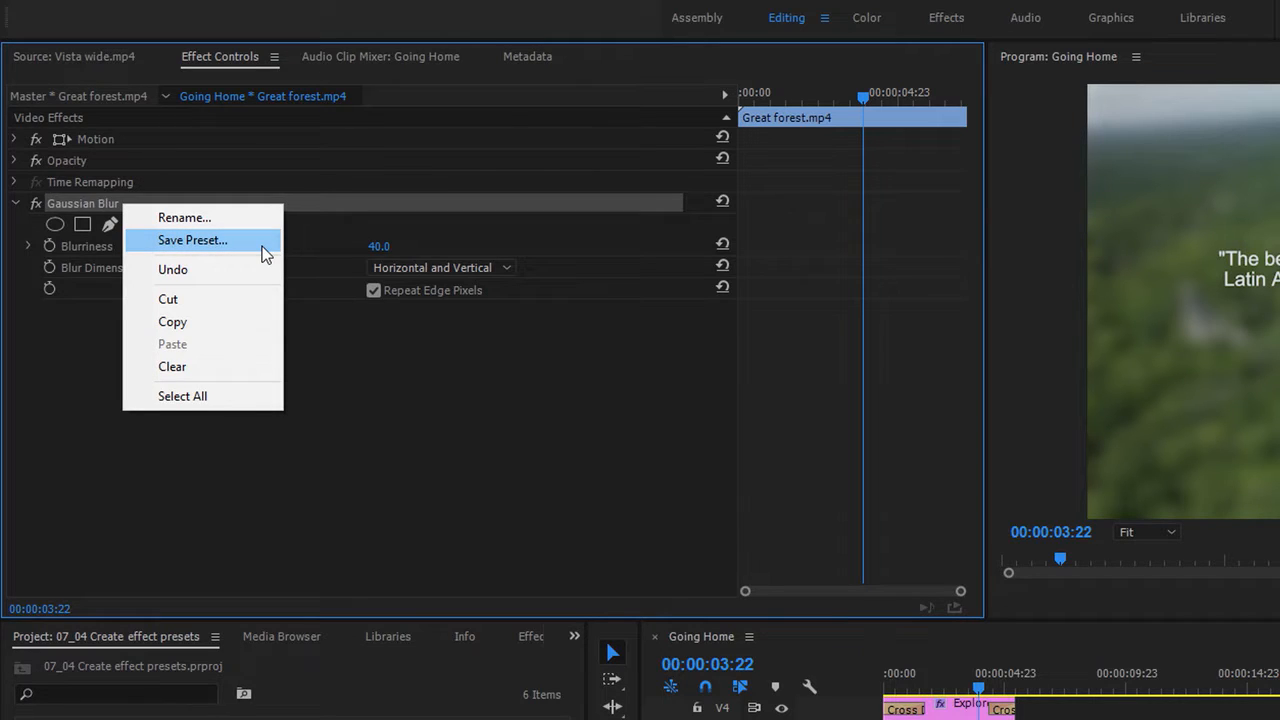
{"action": "left_click", "coordinate": [192, 240]}
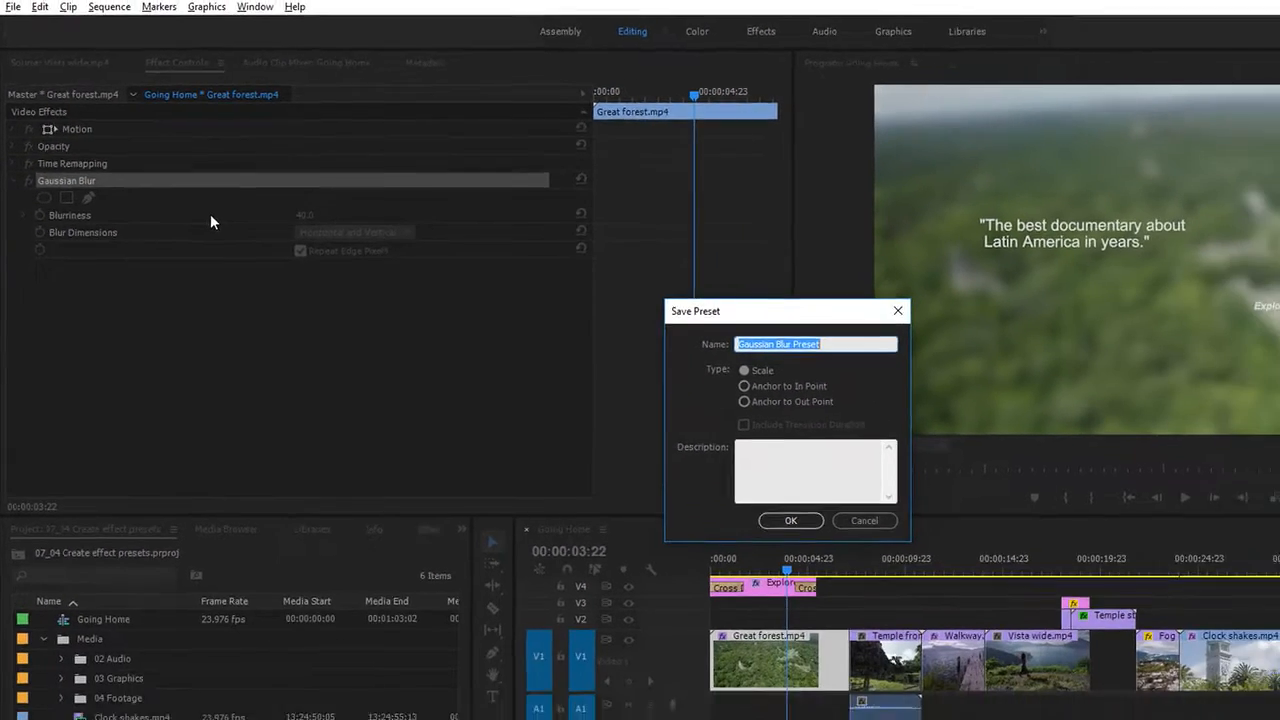
{"action": "type", "text": "First Blur"}
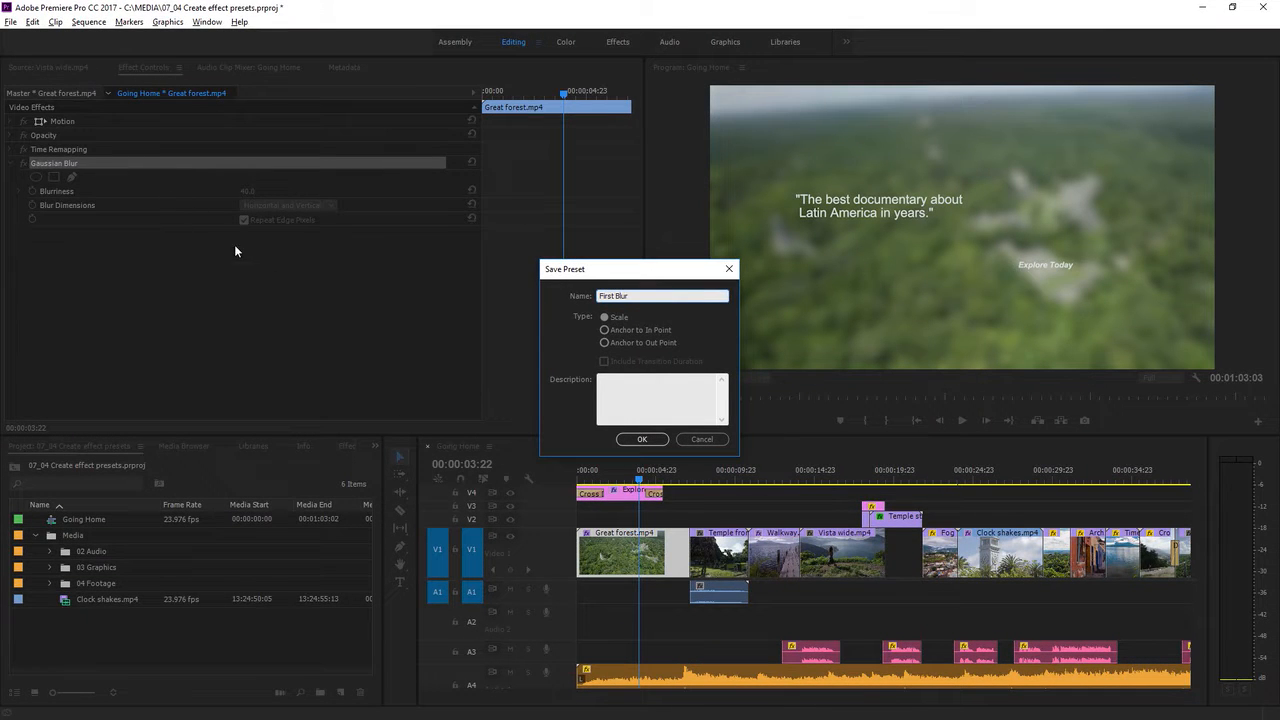
{"action": "left_click", "coordinate": [642, 439]}
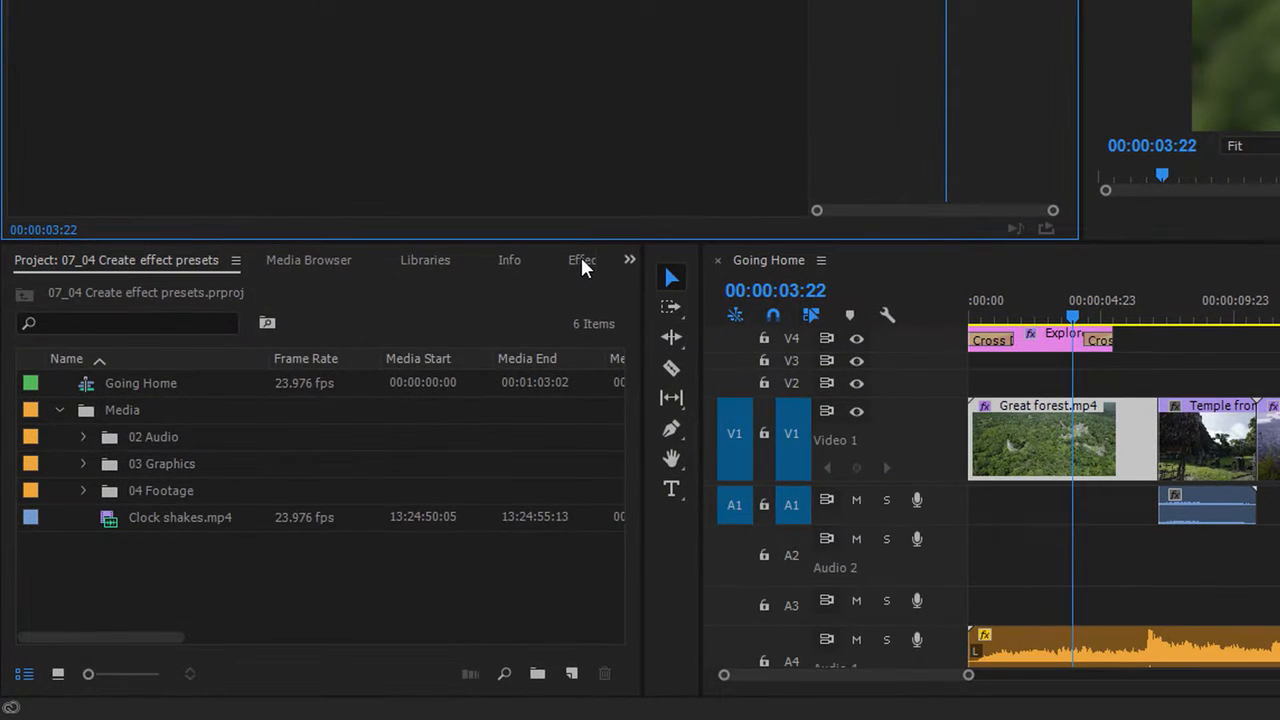
Step: Apply the First Blur preset to the Great vista.mp4 clip on V1 near the end of the sequence
{"action": "left_click", "coordinate": [582, 262]}
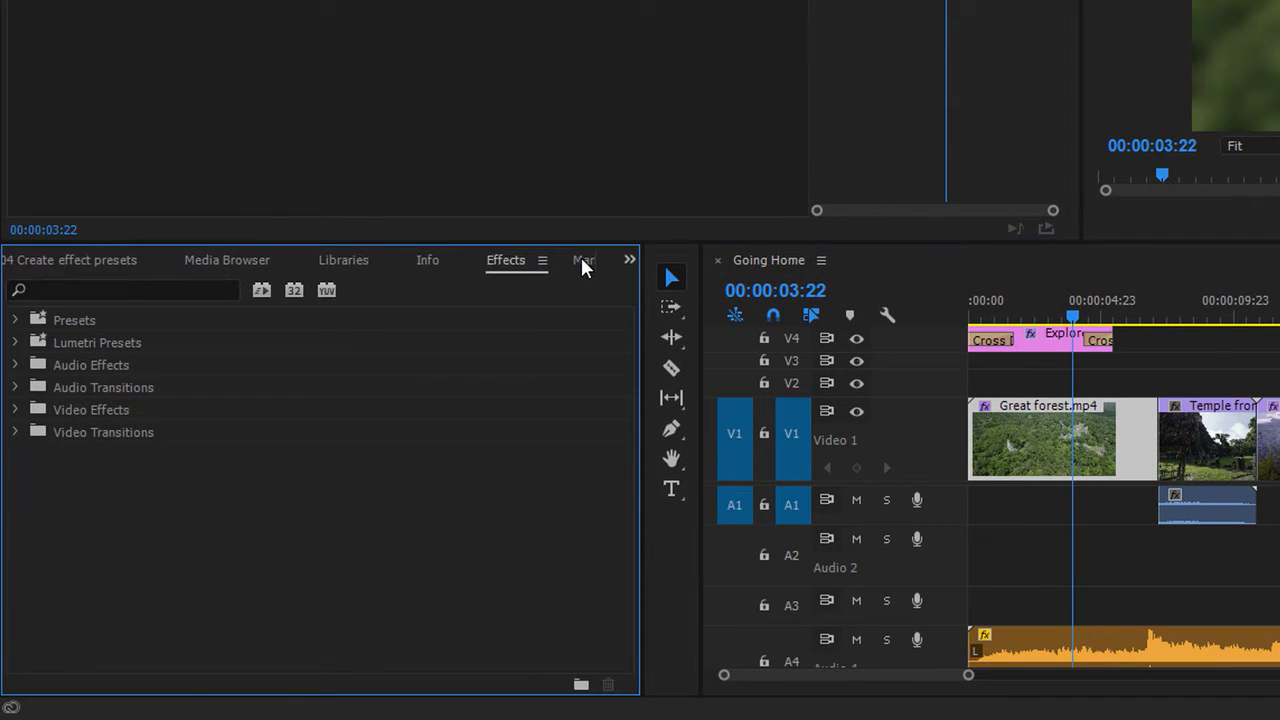
{"action": "left_click", "coordinate": [15, 320]}
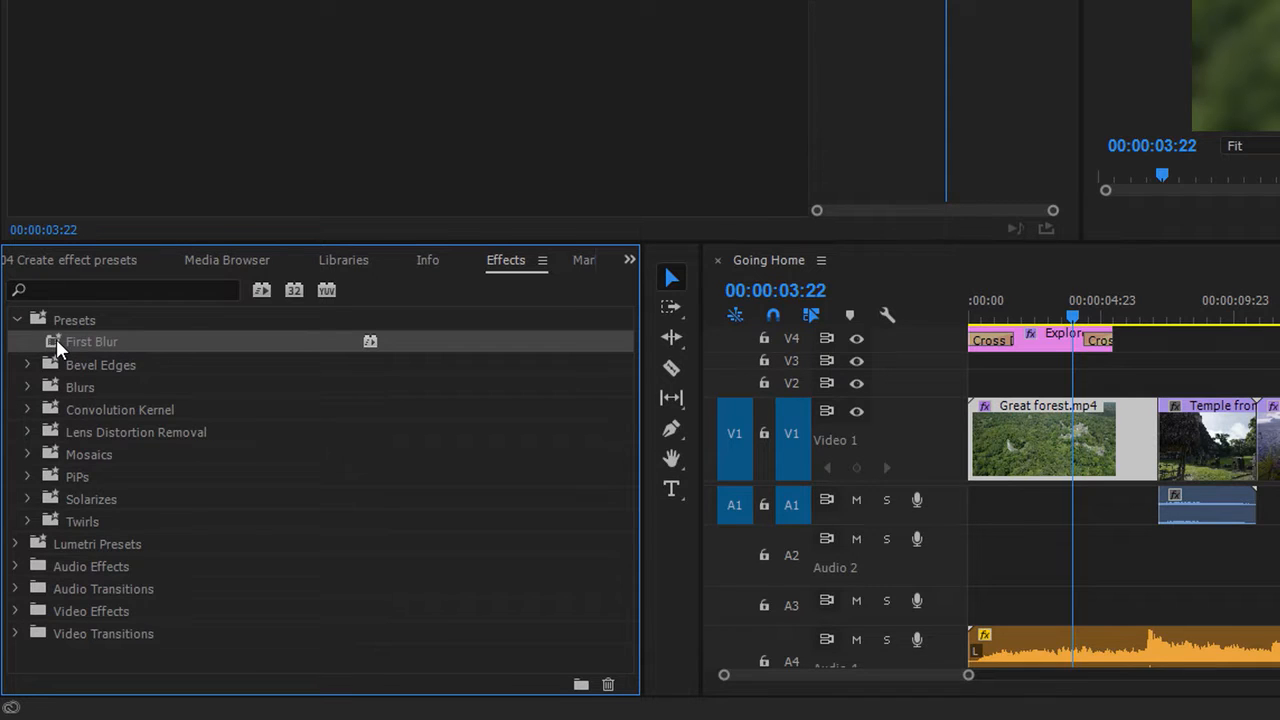
{"action": "left_click", "coordinate": [840, 683]}
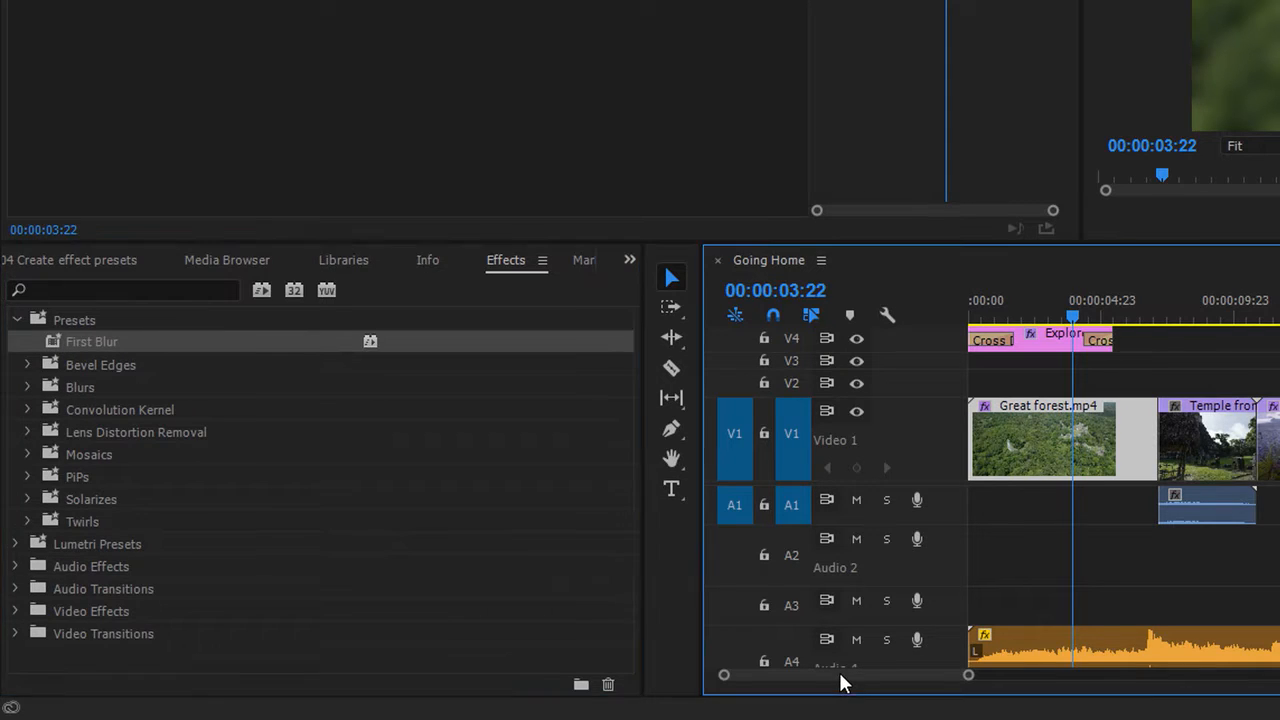
{"action": "left_click_drag", "start_coordinate": [840, 683], "coordinate": [894, 683]}
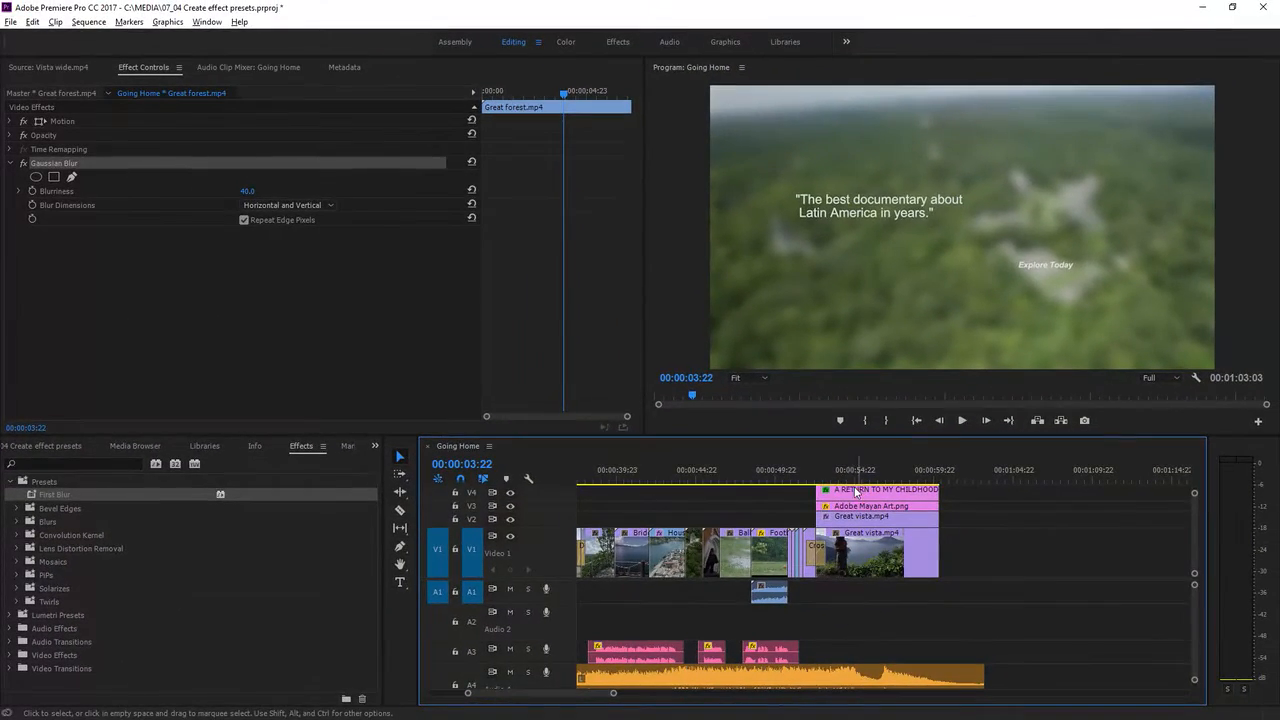
{"action": "left_click", "coordinate": [1097, 408]}
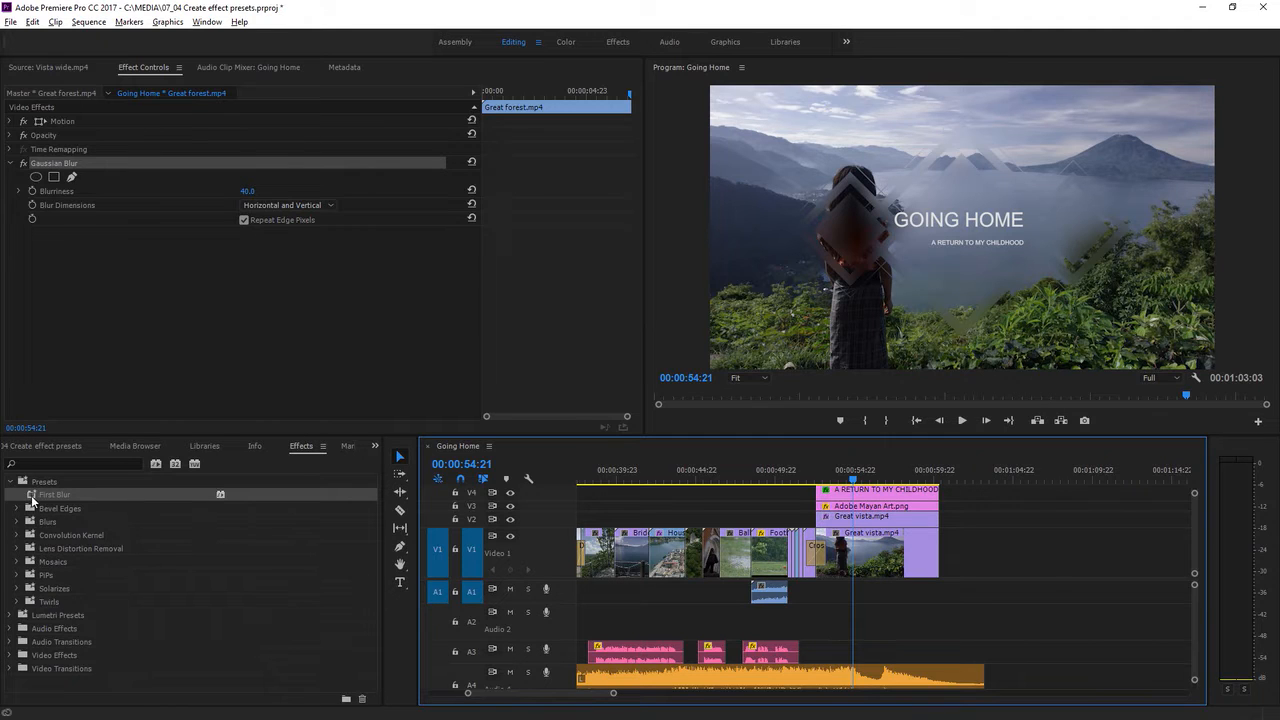
{"action": "left_click_drag", "start_coordinate": [36, 500], "coordinate": [870, 555]}
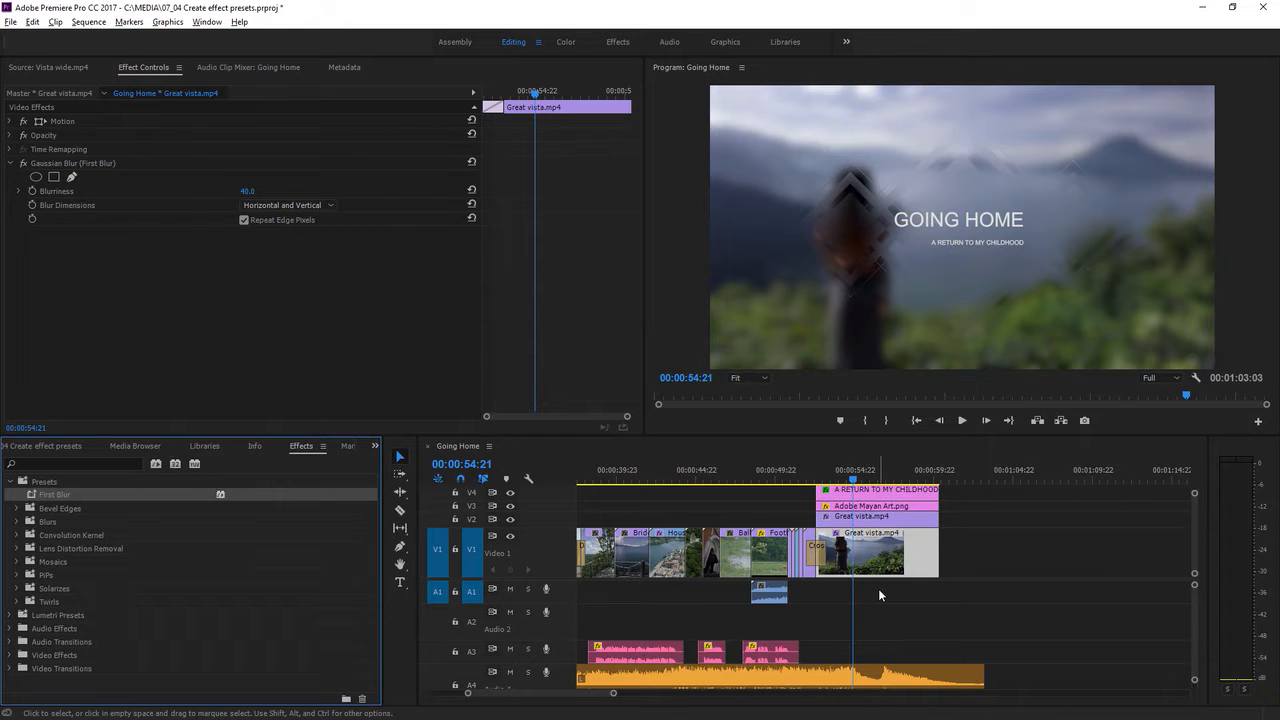
Step: Play back the closing Great vista.mp4 section of the sequence to review the blur behind the title
{"action": "left_click", "coordinate": [808, 482]}
{"action": "left_click", "coordinate": [962, 420]}
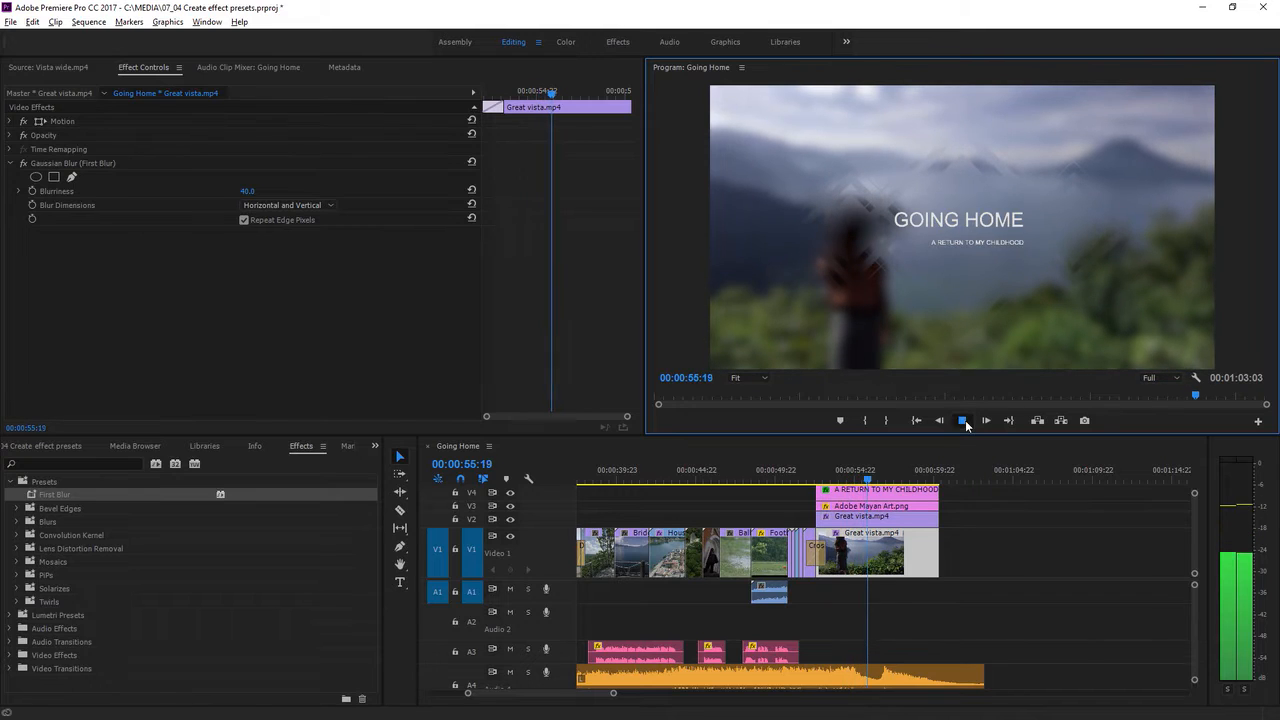
{"action": "left_click", "coordinate": [964, 421]}
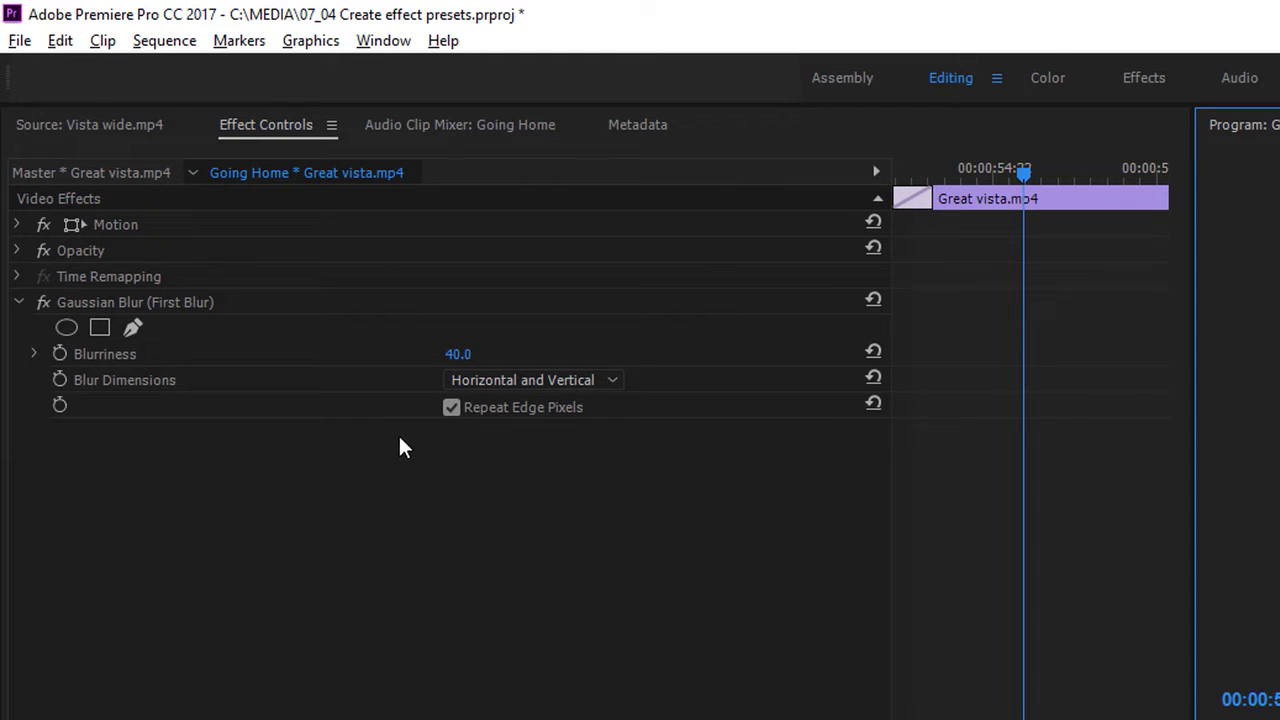
Step: Scale the Great vista.mp4 clip to 85 and save its Motion and Gaussian Blur together as a preset named "Blur and scale"
{"action": "left_click", "coordinate": [17, 224]}
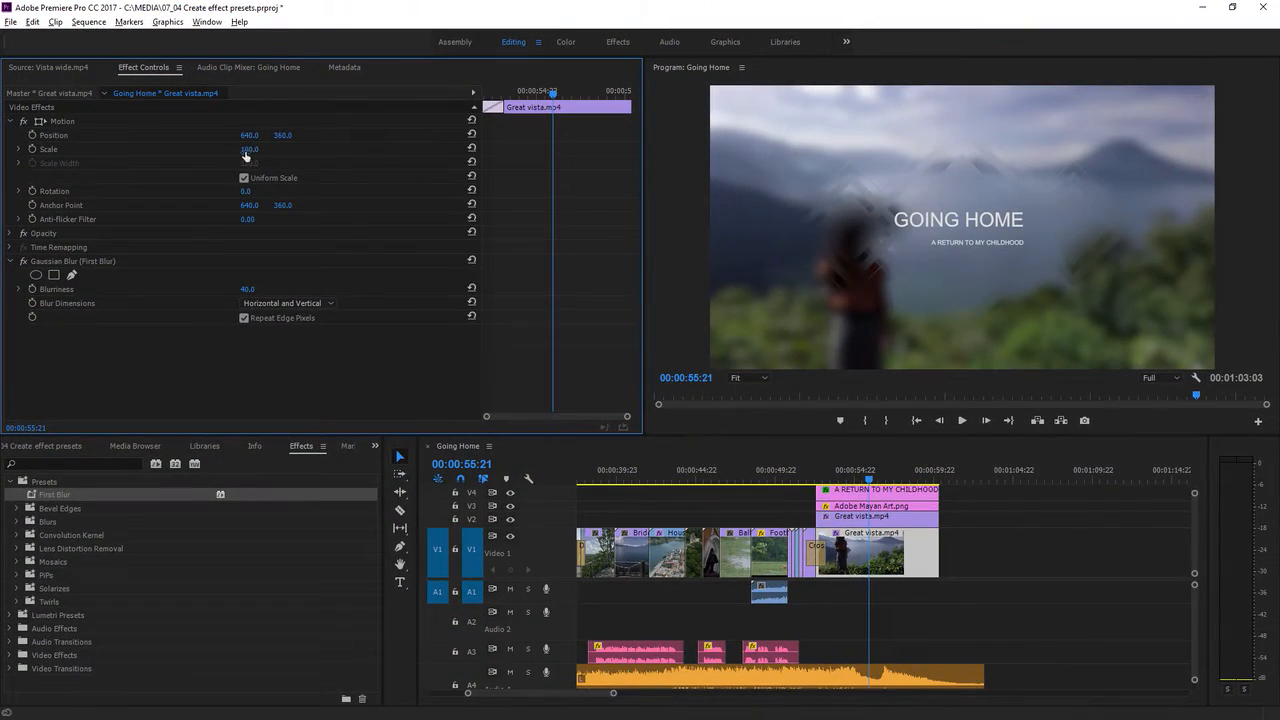
{"action": "left_click_drag", "start_coordinate": [245, 155], "coordinate": [211, 155]}
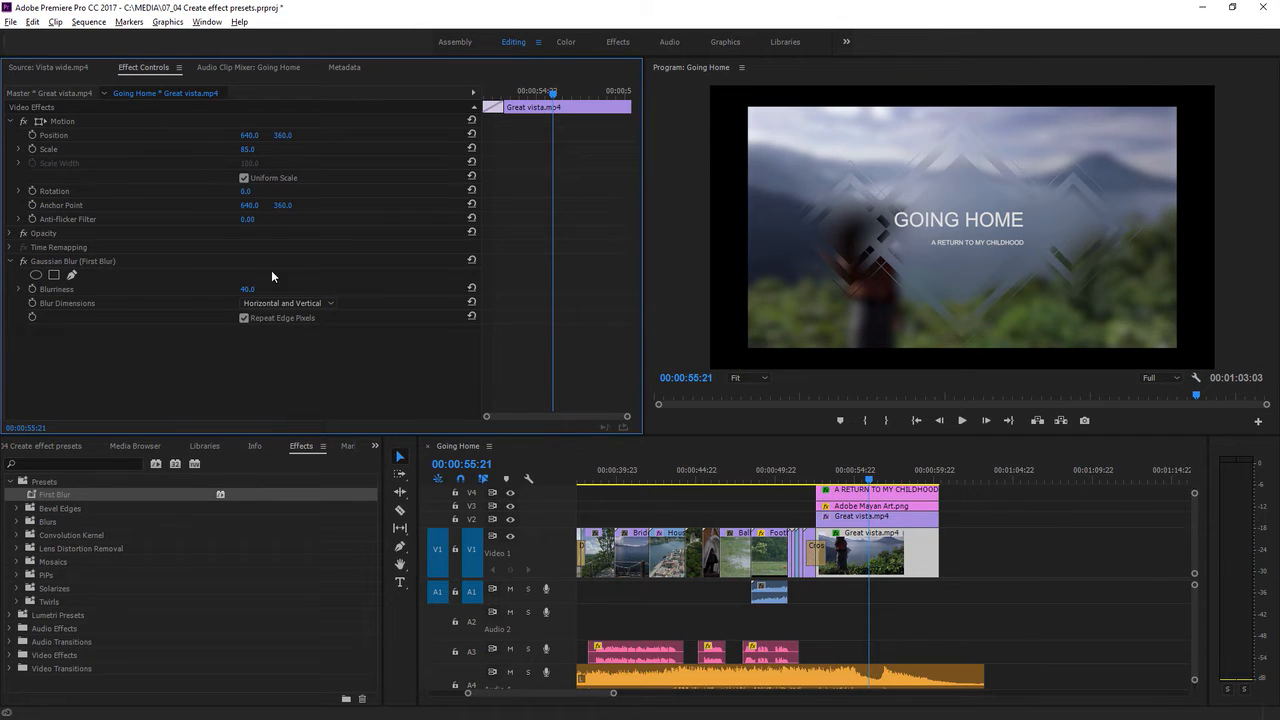
{"action": "left_click", "coordinate": [90, 261]}
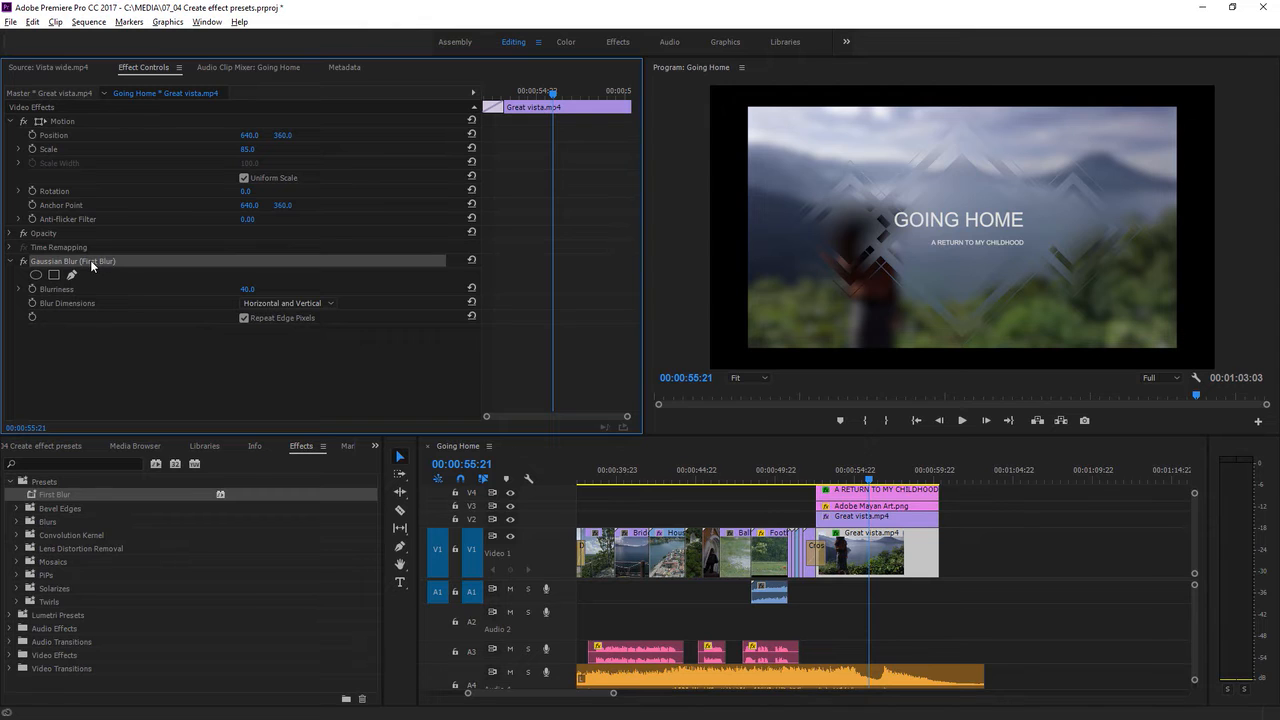
{"action": "left_click", "coordinate": [63, 122]}
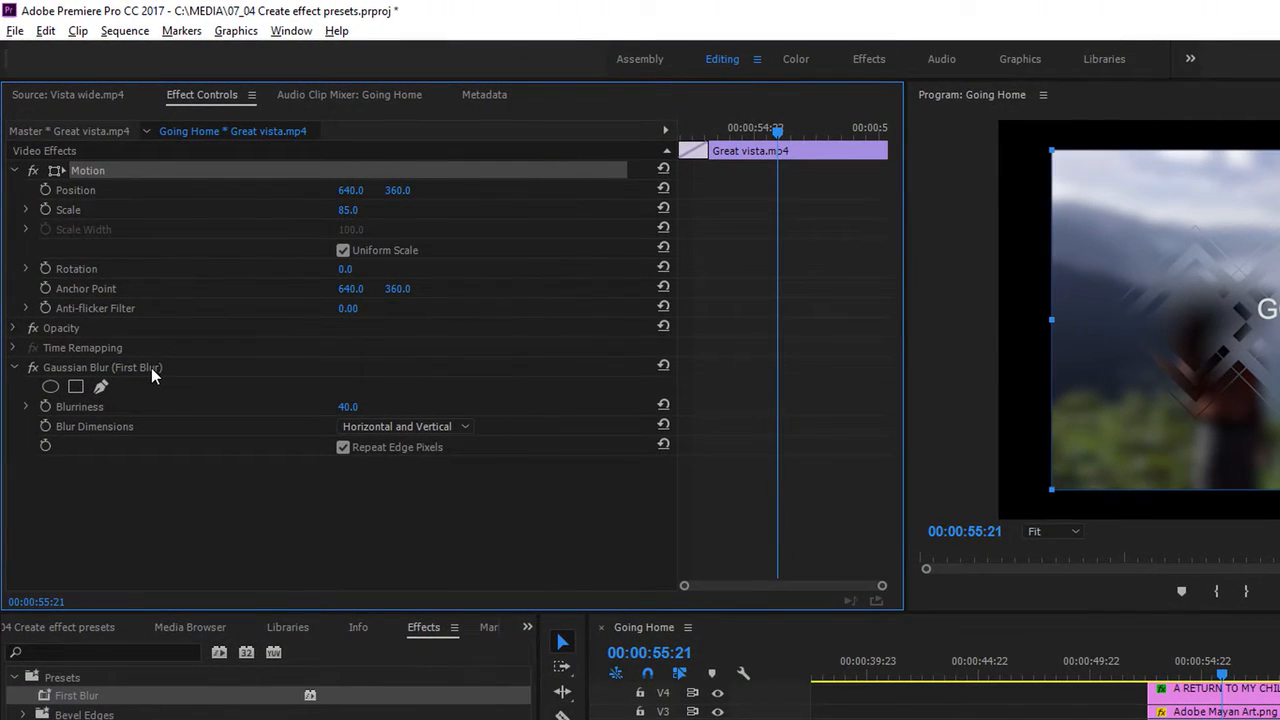
{"action": "left_click", "coordinate": [151, 367]}
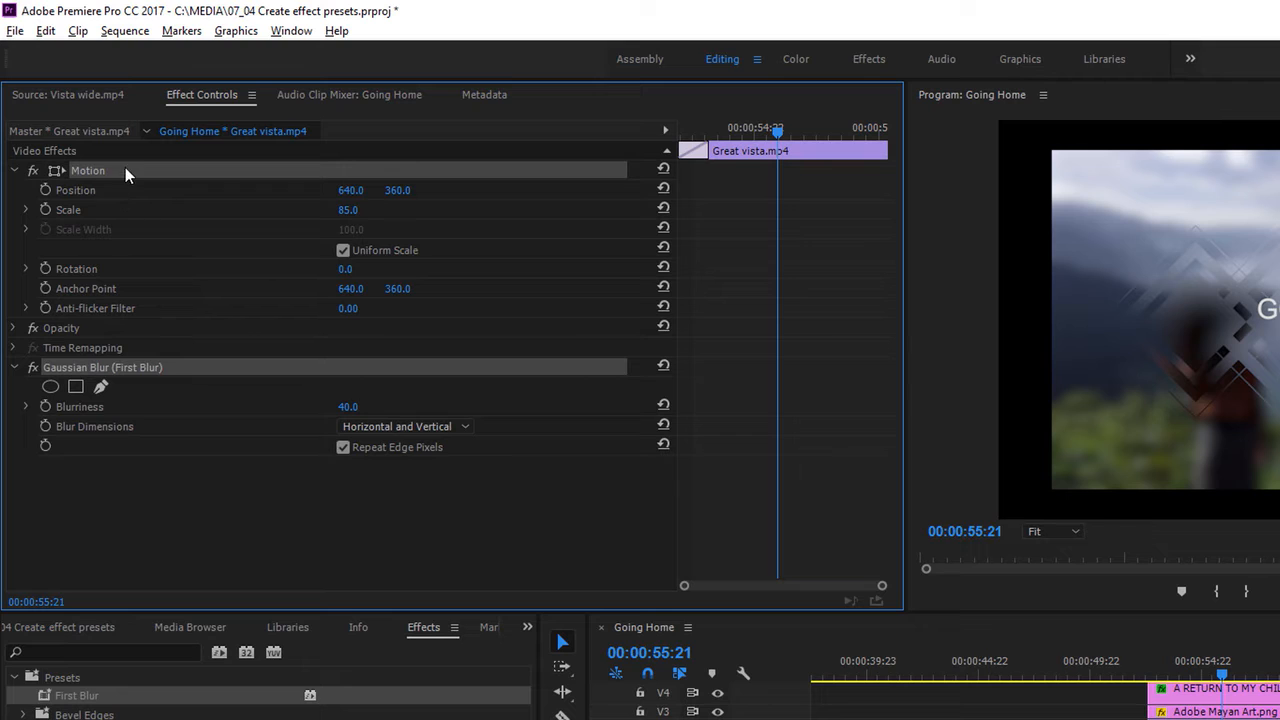
{"action": "right_click", "coordinate": [187, 365]}
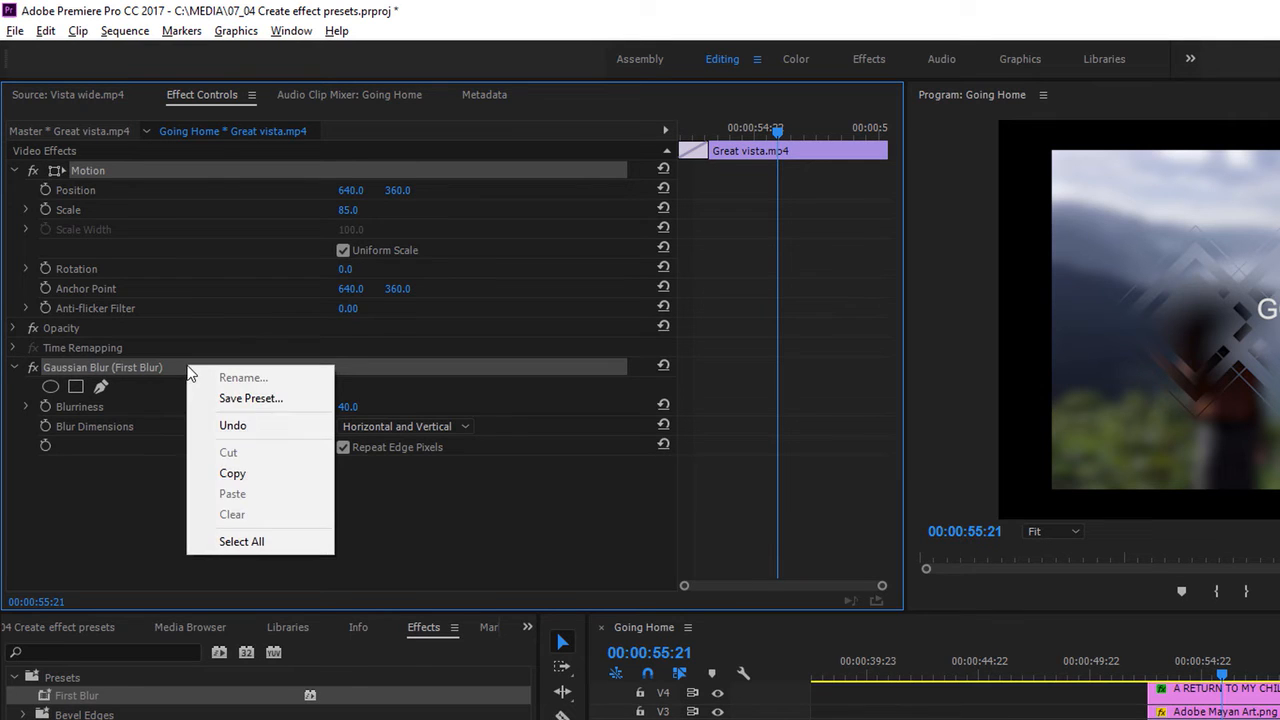
{"action": "left_click", "coordinate": [310, 405]}
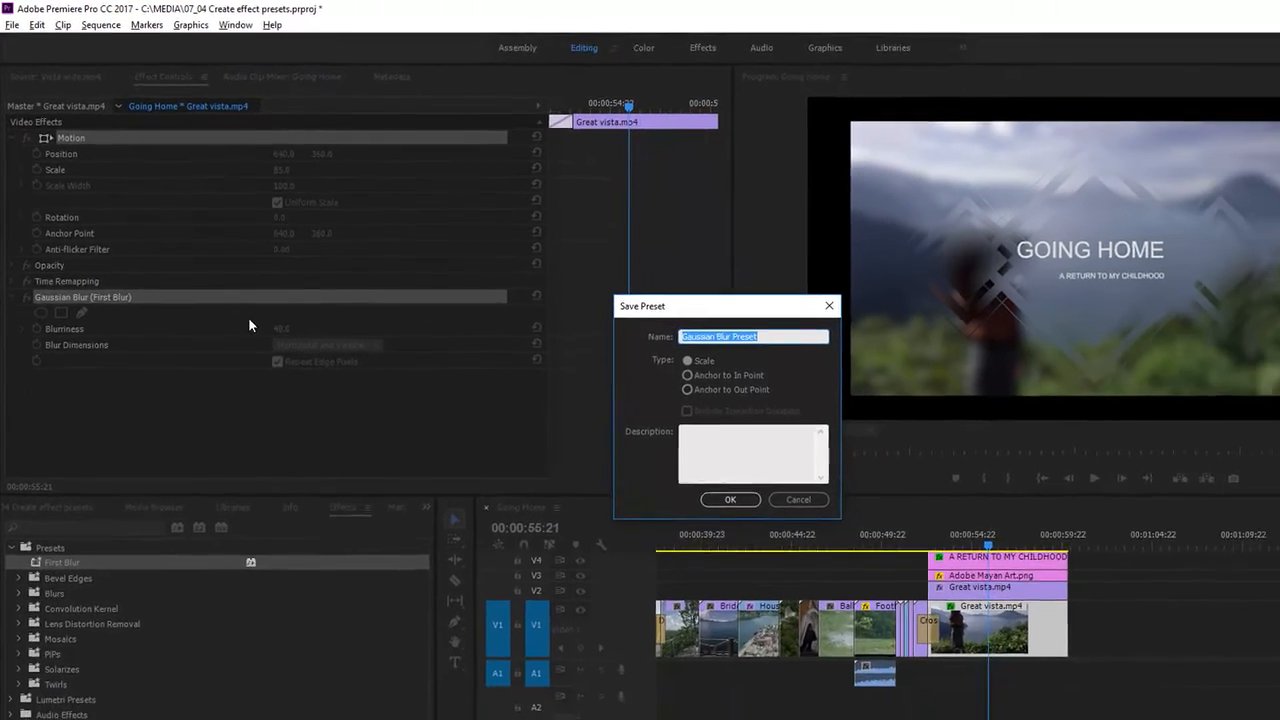
{"action": "type", "text": "Blu"}
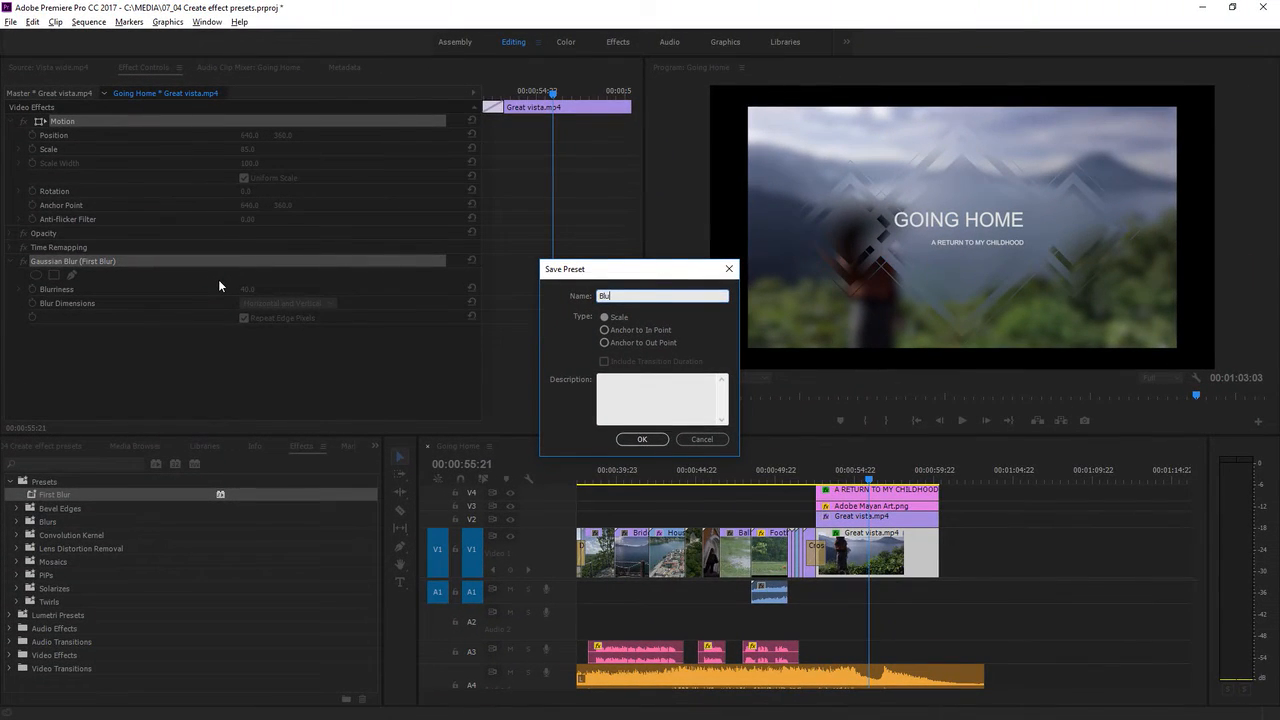
{"action": "type", "text": "r and scale"}
{"action": "left_click", "coordinate": [640, 437]}
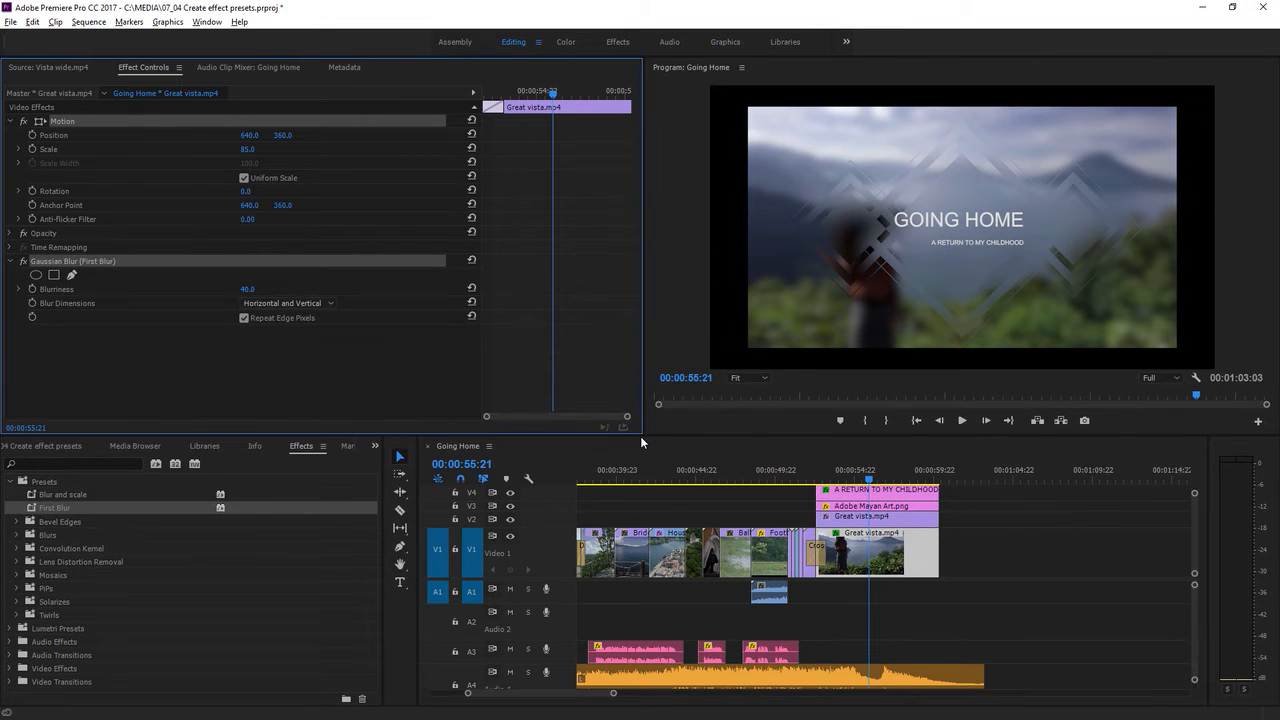
Step: Apply the "Blur and scale" preset to the Bridge track.mp4 clip on V1 at about 00:00:40:21
{"action": "left_click", "coordinate": [93, 496]}
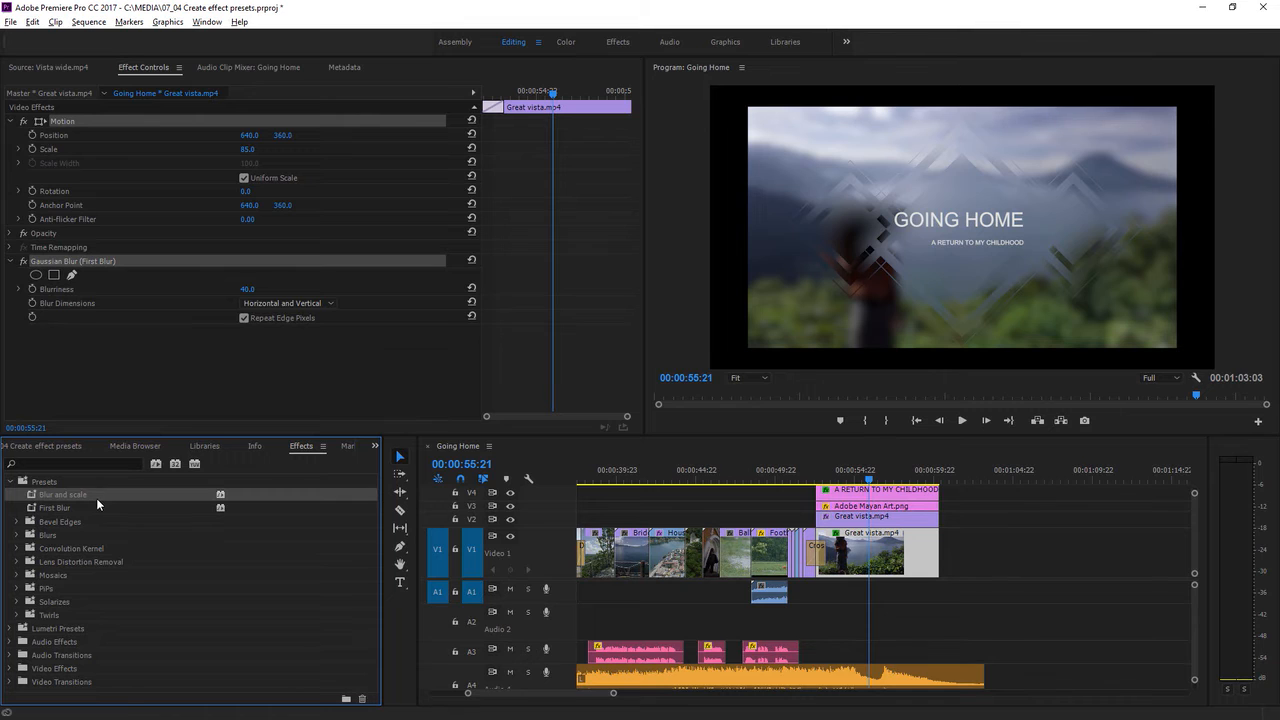
{"action": "left_click", "coordinate": [632, 479]}
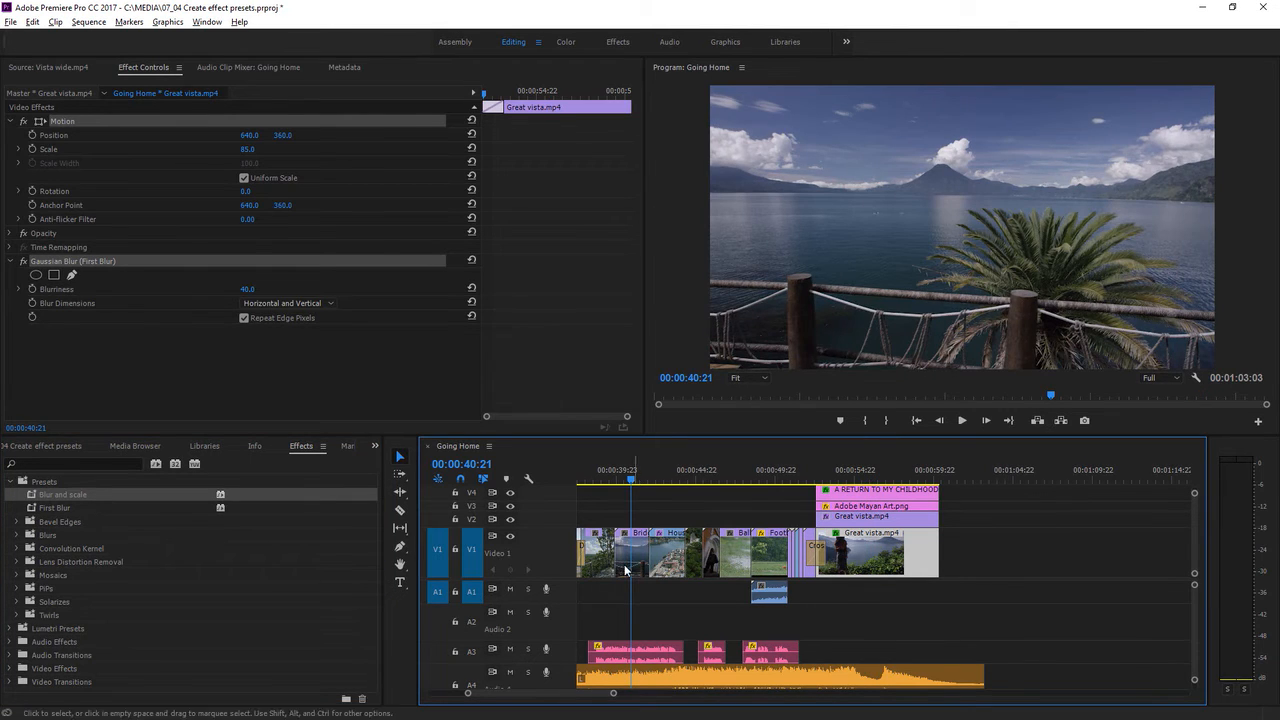
{"action": "left_click_drag", "start_coordinate": [34, 496], "coordinate": [637, 553]}
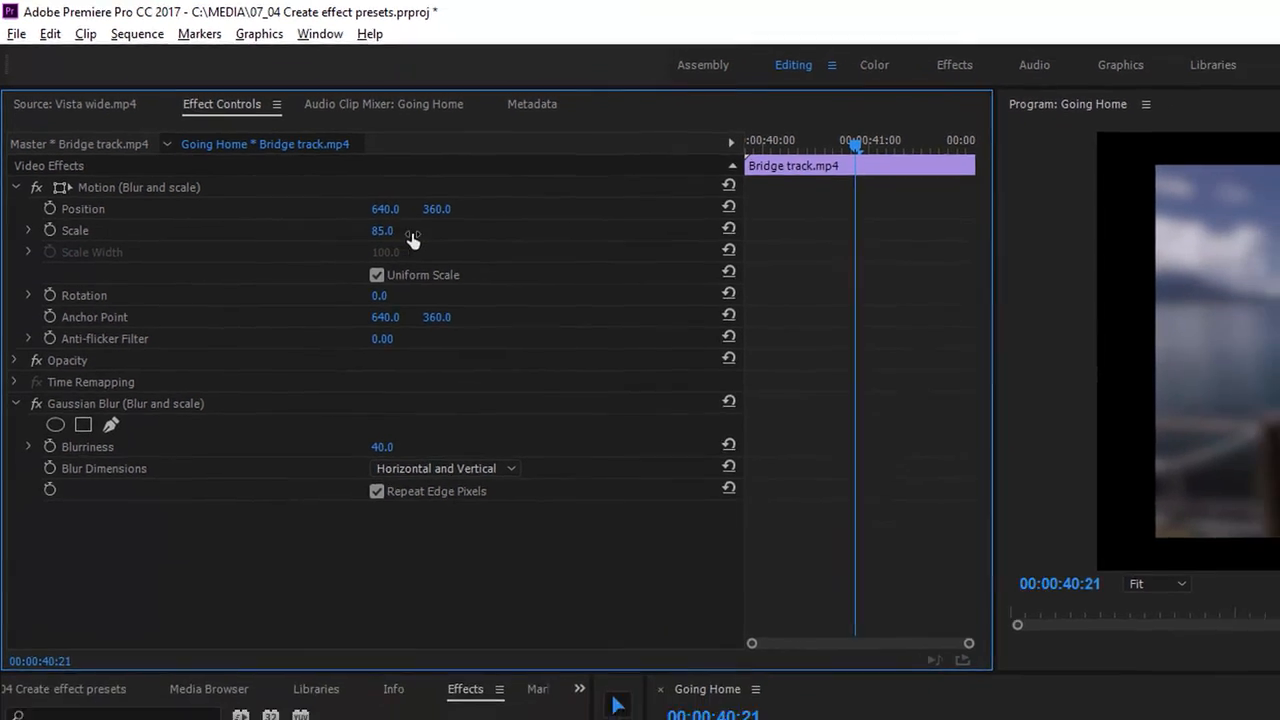
Step: Adjust the Bridge track.mp4 clip's scale to 92 and its Gaussian Blur blurriness to 17
{"action": "mouse_move", "coordinate": [413, 238]}
{"action": "left_mouse_down"}
{"action": "mouse_move", "coordinate": [445, 238]}
{"action": "mouse_move", "coordinate": [434, 240]}
{"action": "left_mouse_up"}
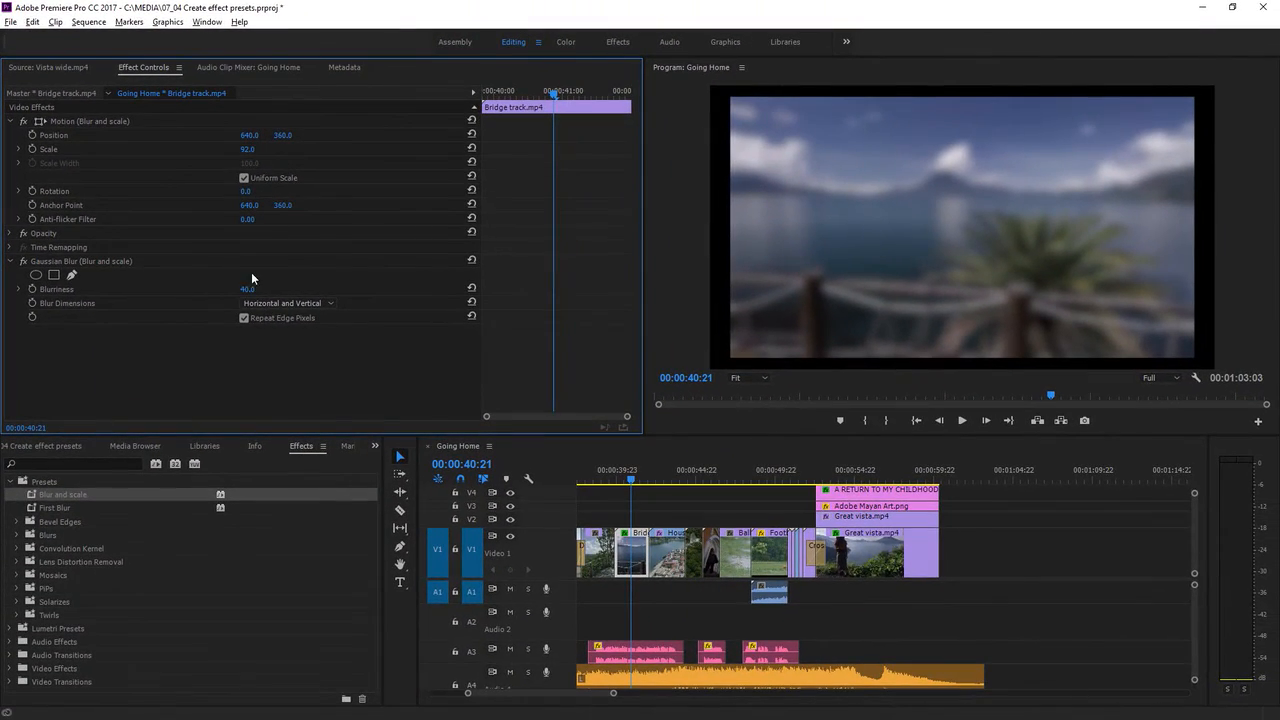
{"action": "mouse_move", "coordinate": [247, 292]}
{"action": "left_mouse_down"}
{"action": "mouse_move", "coordinate": [198, 294]}
{"action": "mouse_move", "coordinate": [257, 290]}
{"action": "left_mouse_up"}
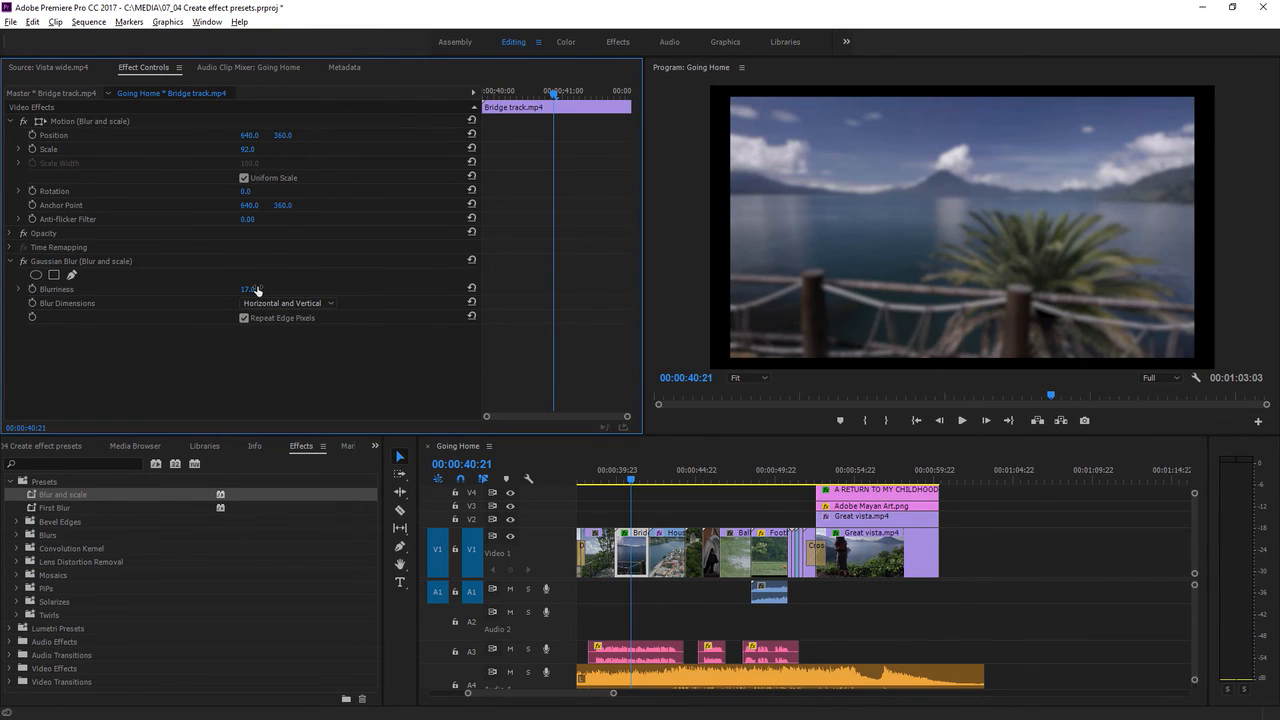